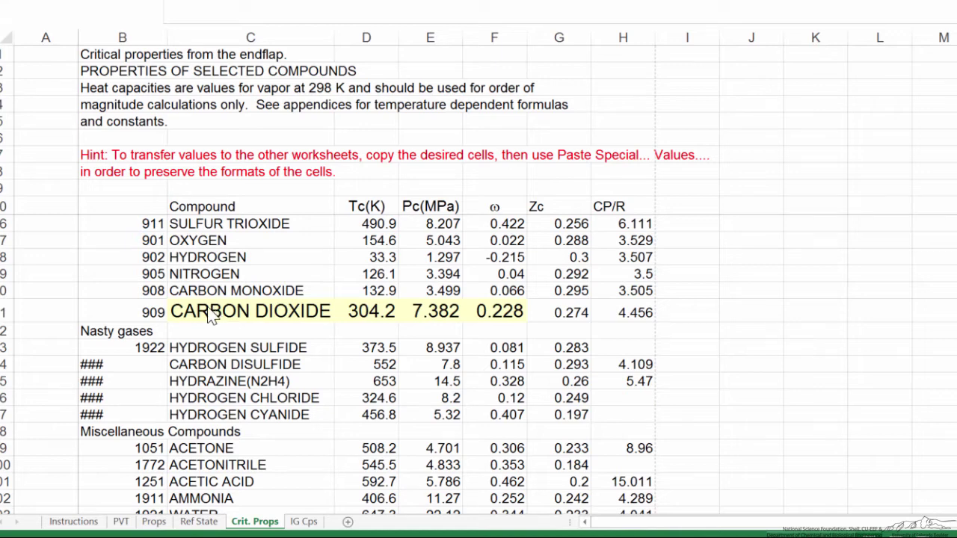
Copy carbon dioxide's name, critical temperature, critical pressure and acentric factor from the critical properties table.
{"action": "left_click_drag", "start_coordinate": [202, 274], "coordinate": [509, 273]}
{"action": "left_click_drag", "start_coordinate": [217, 313], "coordinate": [485, 311]}
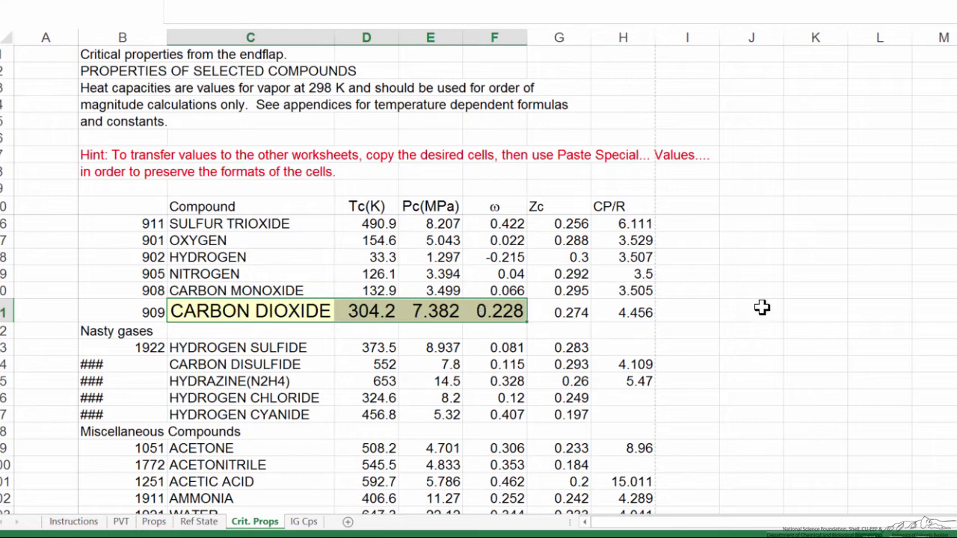
{"action": "scroll", "coordinate": [761, 307], "scroll_direction": "up", "scroll_amount": 3}
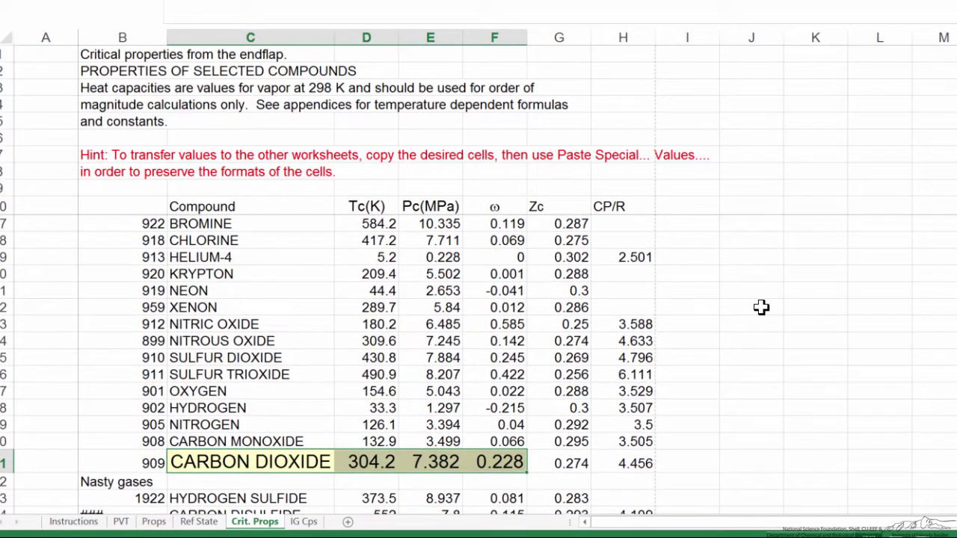
{"action": "scroll", "coordinate": [761, 307], "scroll_direction": "down", "scroll_amount": 2}
{"action": "scroll", "coordinate": [761, 307], "scroll_direction": "down", "scroll_amount": 1}
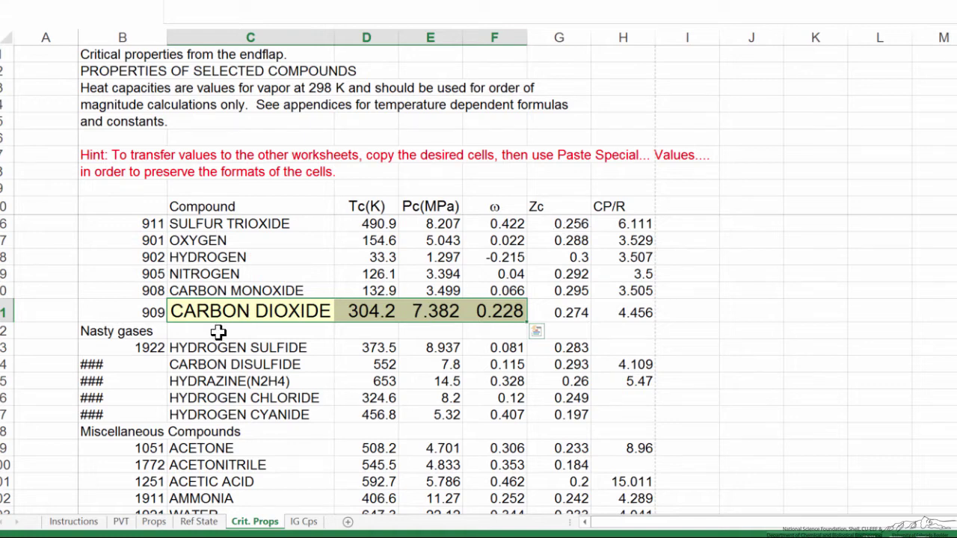
{"action": "left_click_drag", "start_coordinate": [225, 313], "coordinate": [487, 314]}
{"action": "key", "text": "ctrl+c"}
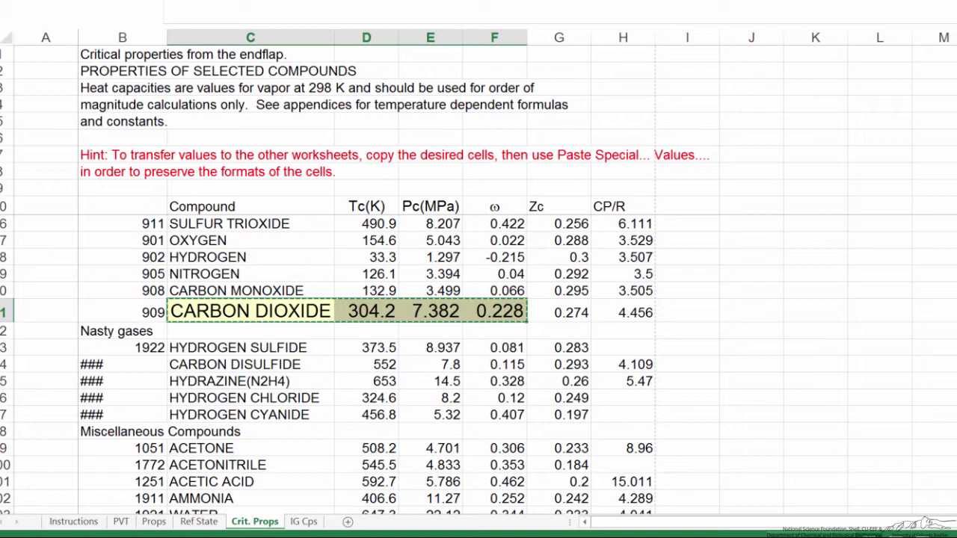
Paste the carbon dioxide critical properties over the nitrogen entry in the gas properties row of the Props sheet.
{"action": "left_click", "coordinate": [153, 522]}
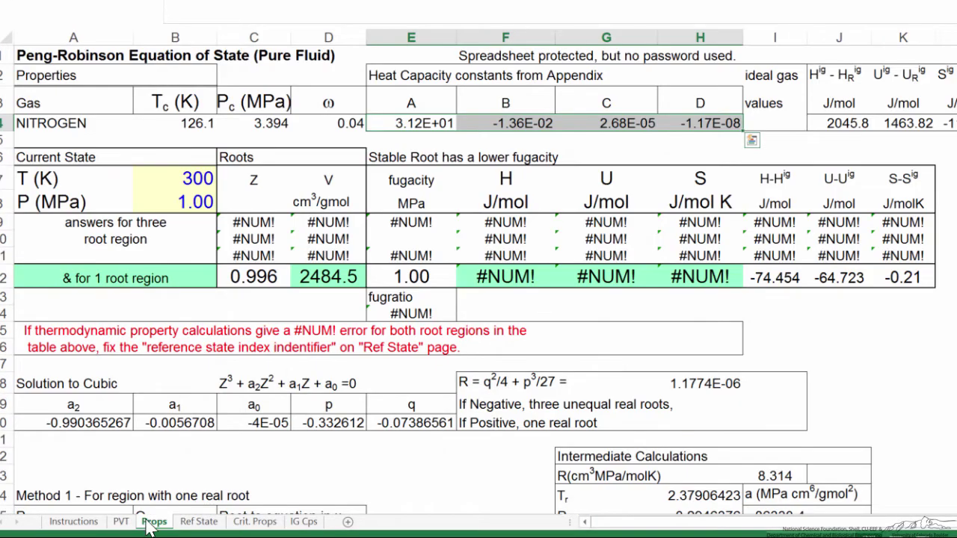
{"action": "left_click", "coordinate": [49, 127]}
{"action": "left_click_drag", "start_coordinate": [49, 127], "coordinate": [310, 124]}
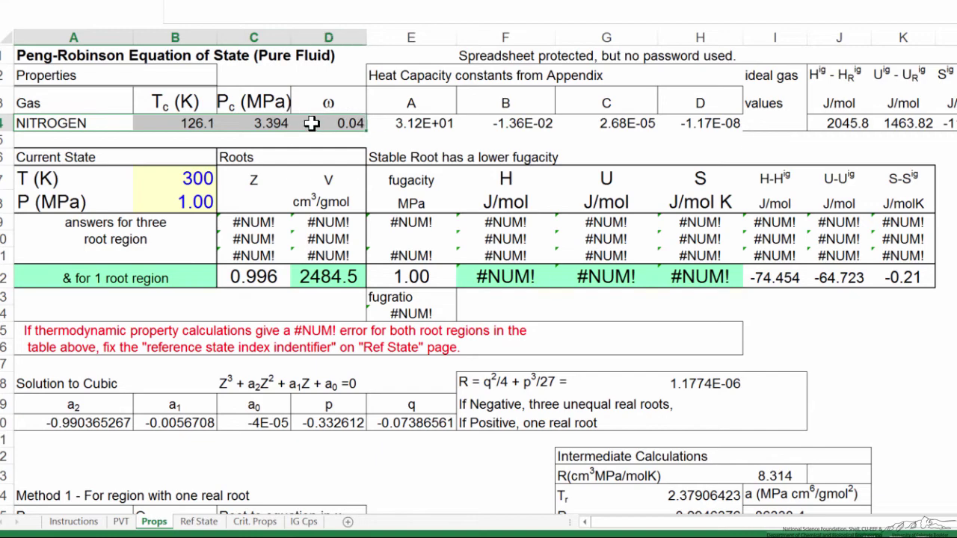
{"action": "key", "text": "ctrl+v"}
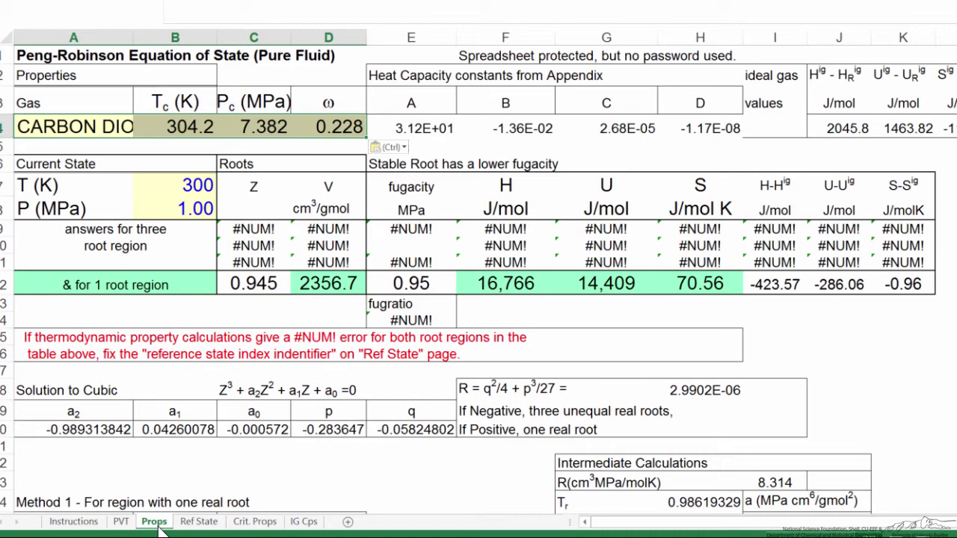
Copy carbon dioxide's heat capacity constants A to D from the IG Cps sheet.
{"action": "left_click", "coordinate": [196, 522]}
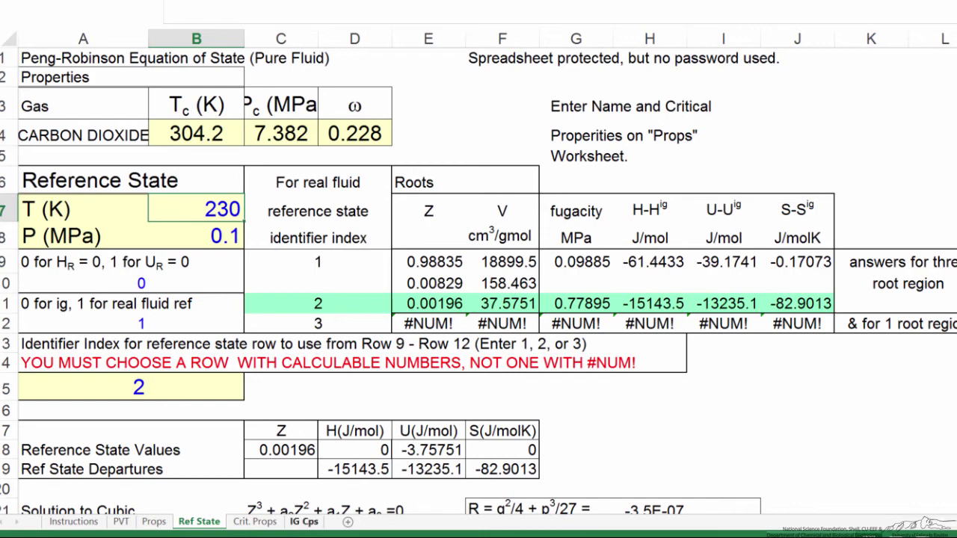
{"action": "left_click", "coordinate": [305, 523]}
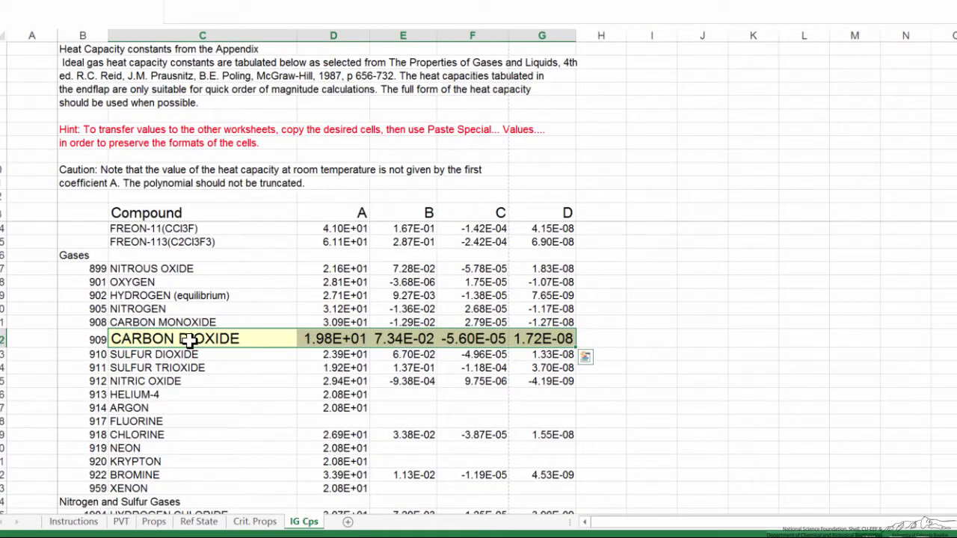
{"action": "left_click_drag", "start_coordinate": [172, 338], "coordinate": [566, 340]}
{"action": "left_click_drag", "start_coordinate": [359, 338], "coordinate": [527, 338]}
{"action": "key", "text": "ctrl+c"}
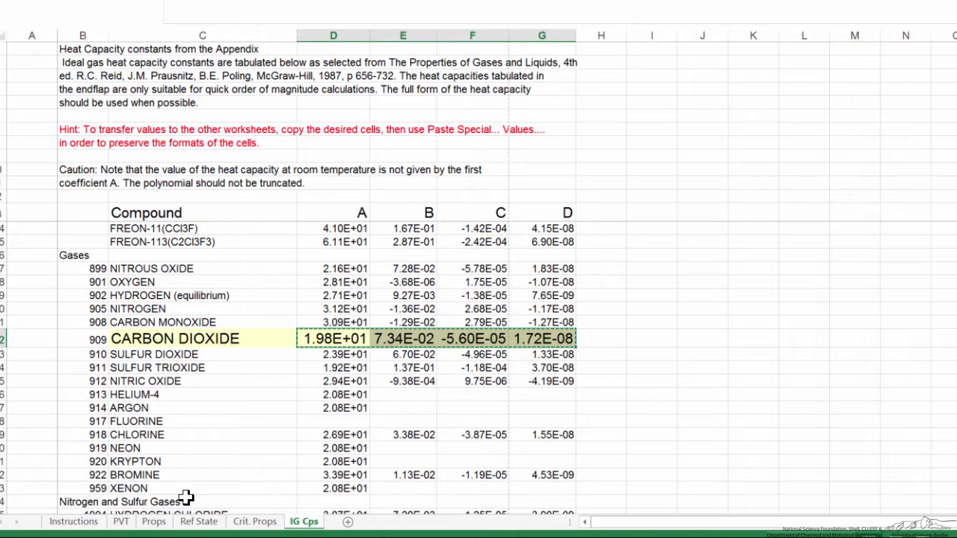
Paste the copied constants over heat capacity constants A to D on the Props sheet.
{"action": "left_click", "coordinate": [153, 521]}
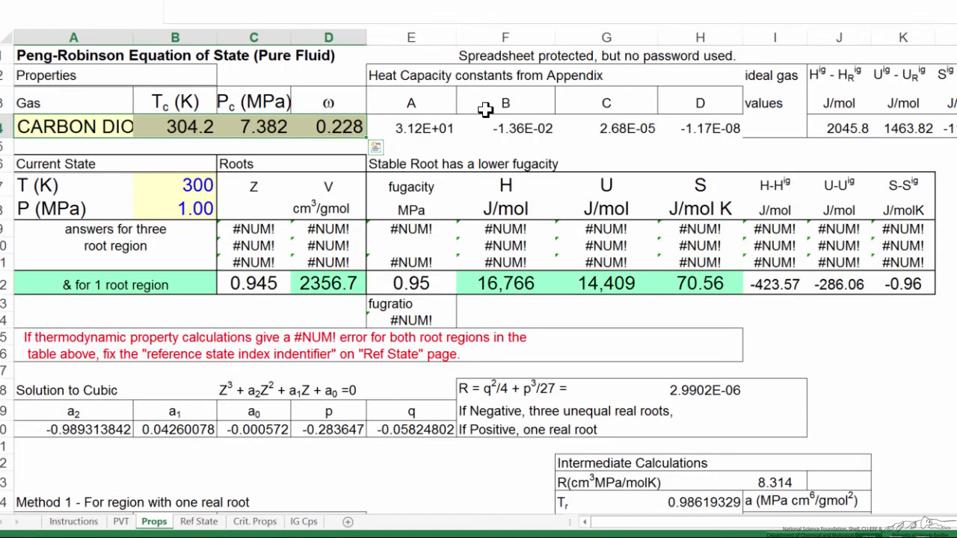
{"action": "left_click_drag", "start_coordinate": [418, 128], "coordinate": [685, 129]}
{"action": "key", "text": "ctrl+v"}
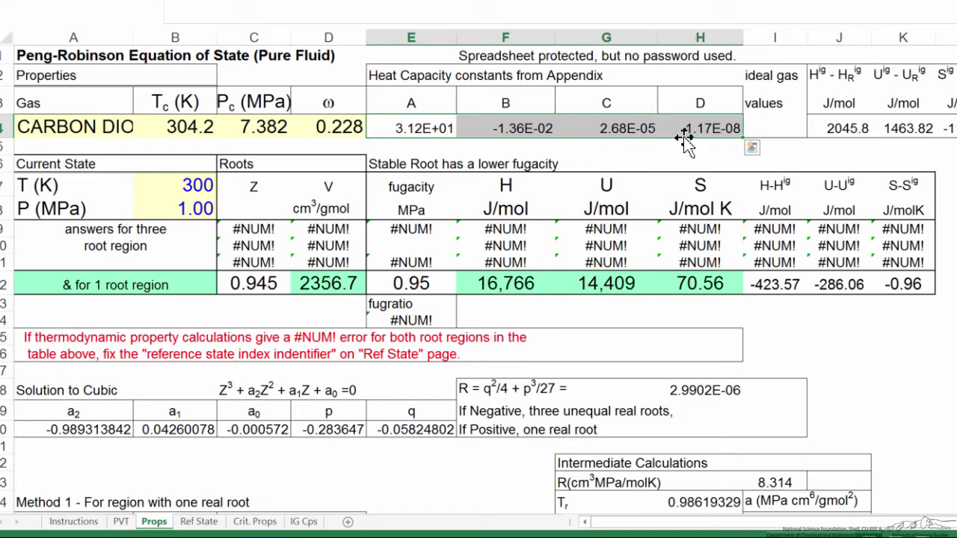
{"action": "key", "text": "ctrl+v"}
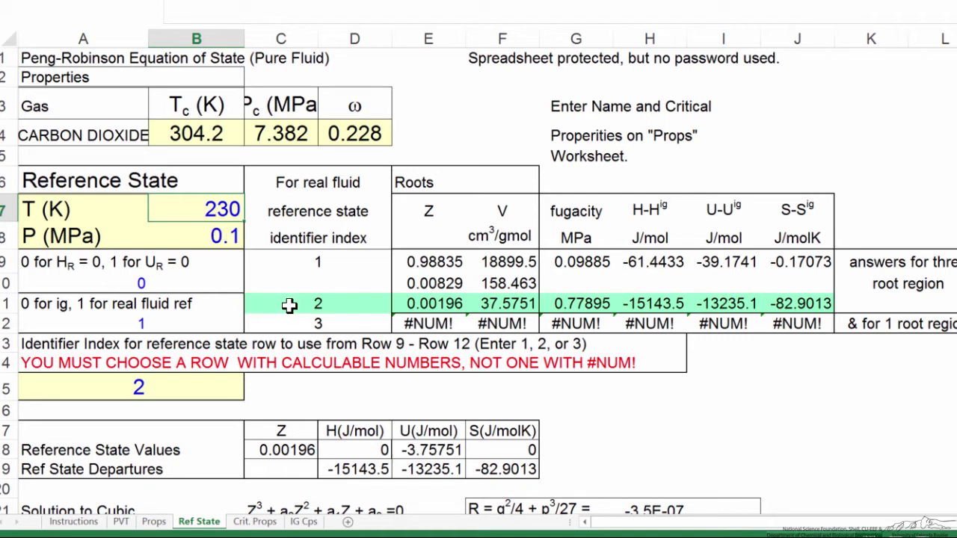
Examine the reference state identifier index and the corresponding rows of roots, fugacity and departure values on the Ref State sheet.
{"action": "left_click", "coordinate": [141, 384]}
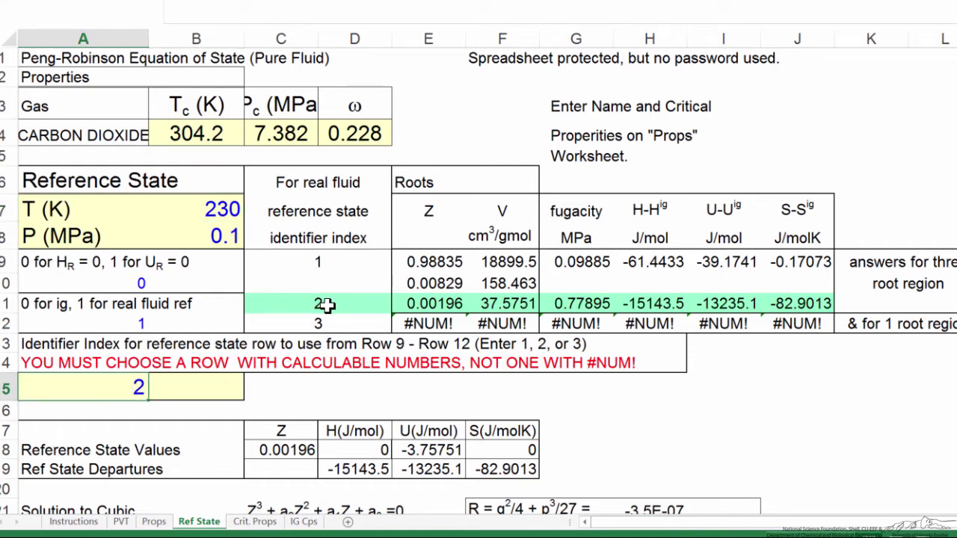
{"action": "left_click_drag", "start_coordinate": [327, 304], "coordinate": [777, 304]}
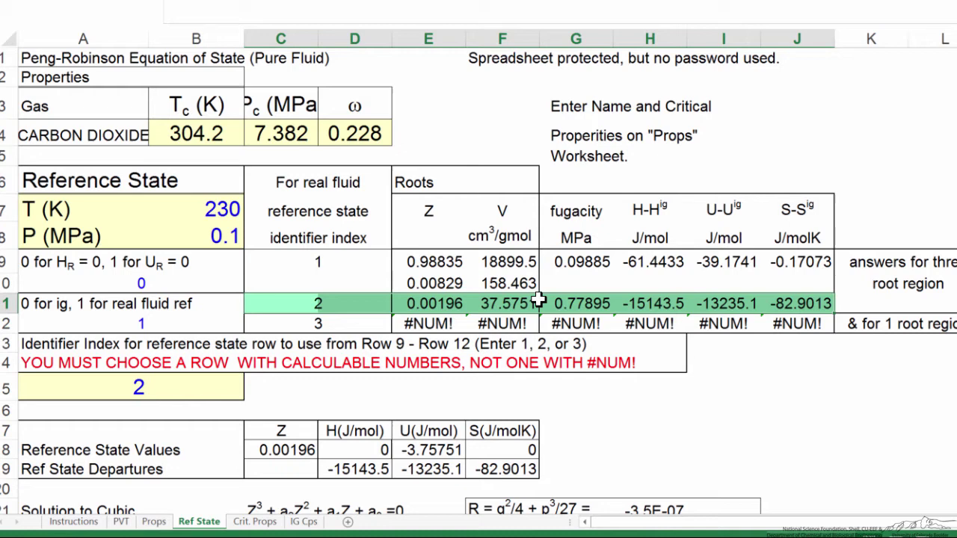
{"action": "left_click", "coordinate": [45, 394]}
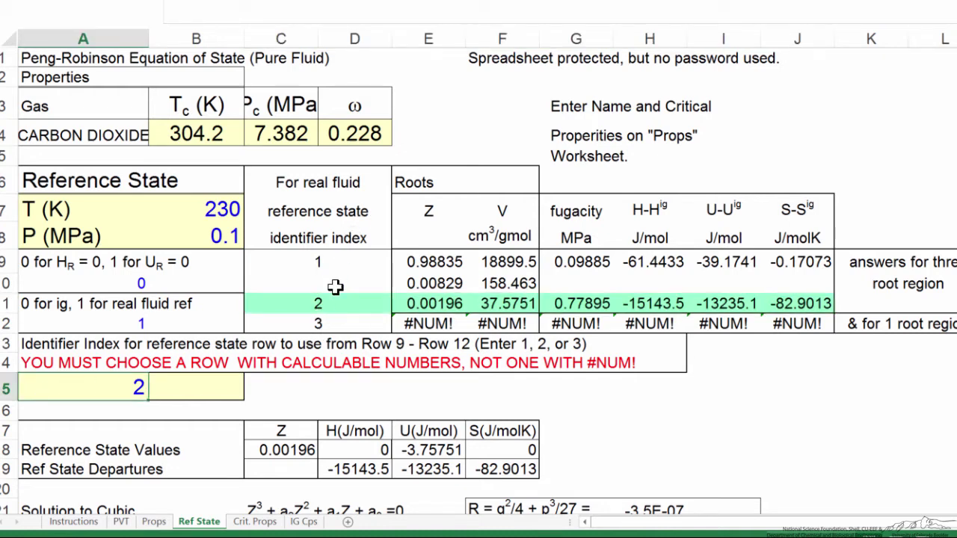
{"action": "left_click", "coordinate": [317, 256]}
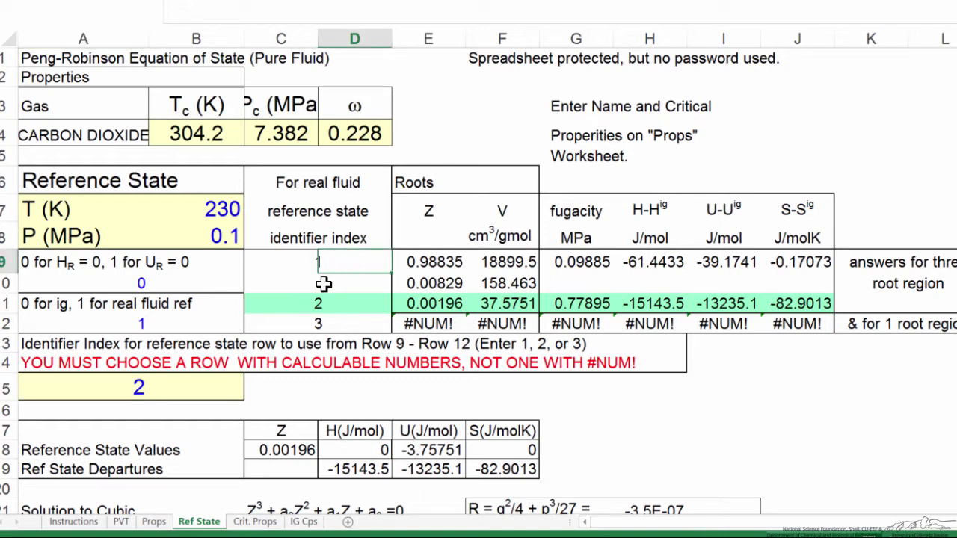
{"action": "left_click", "coordinate": [317, 310]}
{"action": "left_click", "coordinate": [316, 323]}
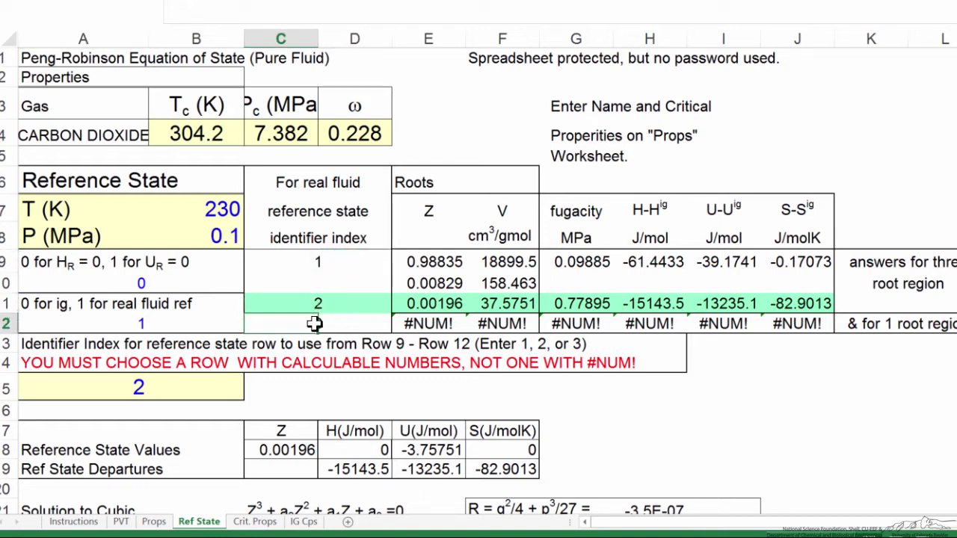
{"action": "left_click", "coordinate": [139, 393]}
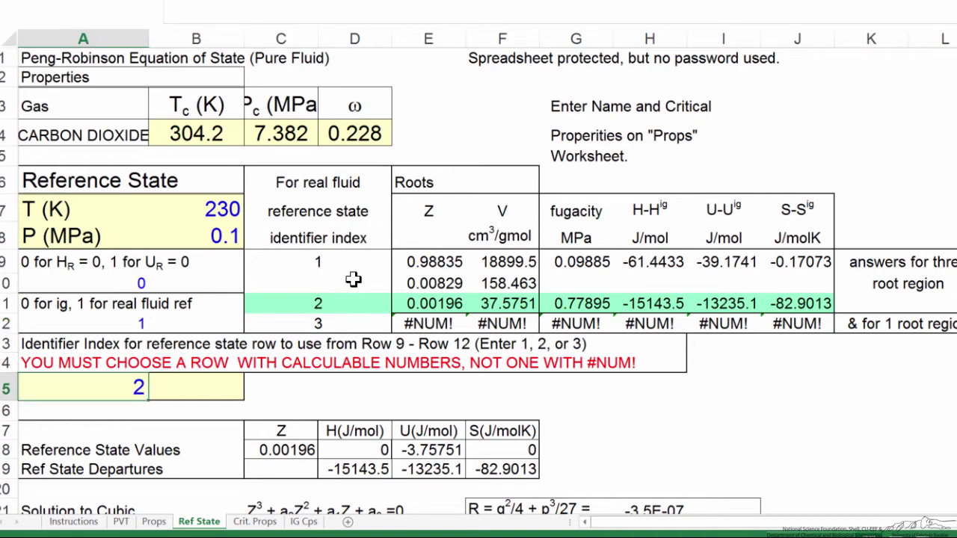
{"action": "left_click_drag", "start_coordinate": [416, 305], "coordinate": [819, 302]}
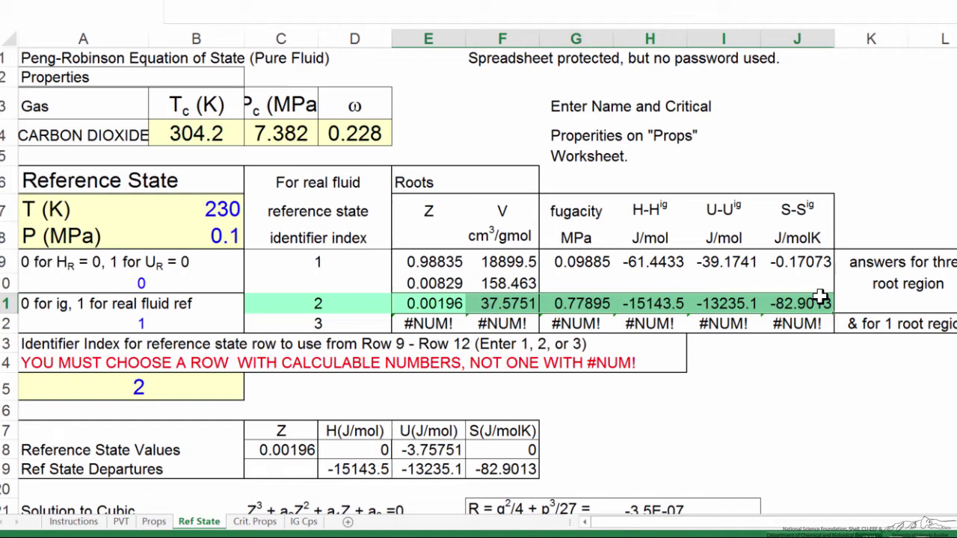
{"action": "left_click", "coordinate": [319, 305]}
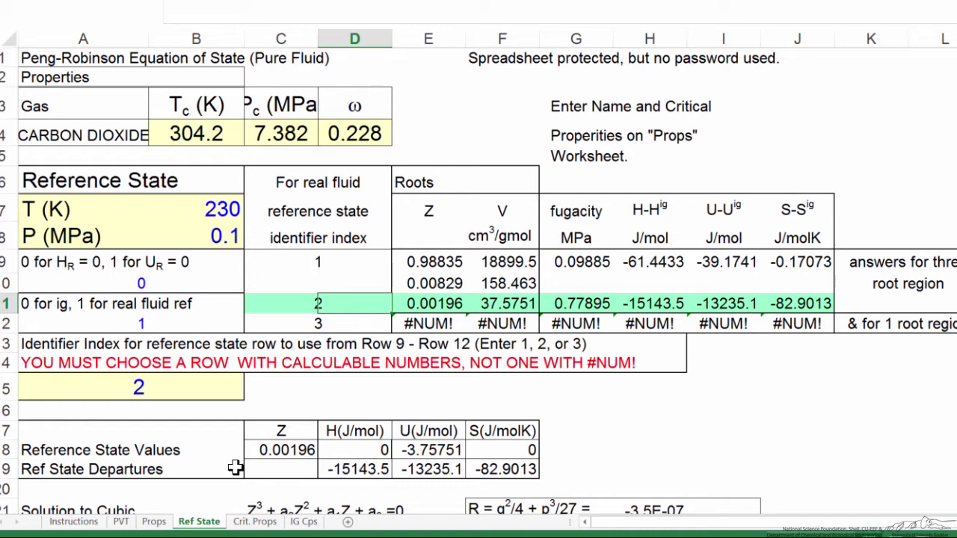
Set the current state on the Props sheet to a temperature of 448.2 K and a pressure of 2 MPa.
{"action": "left_click", "coordinate": [156, 522]}
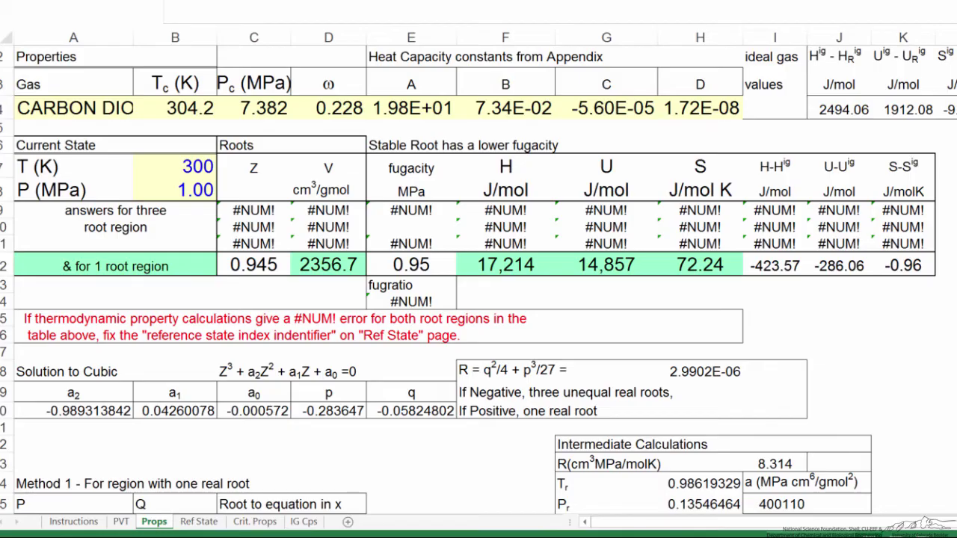
{"action": "key", "text": "ctrl+v"}
{"action": "left_click", "coordinate": [193, 166]}
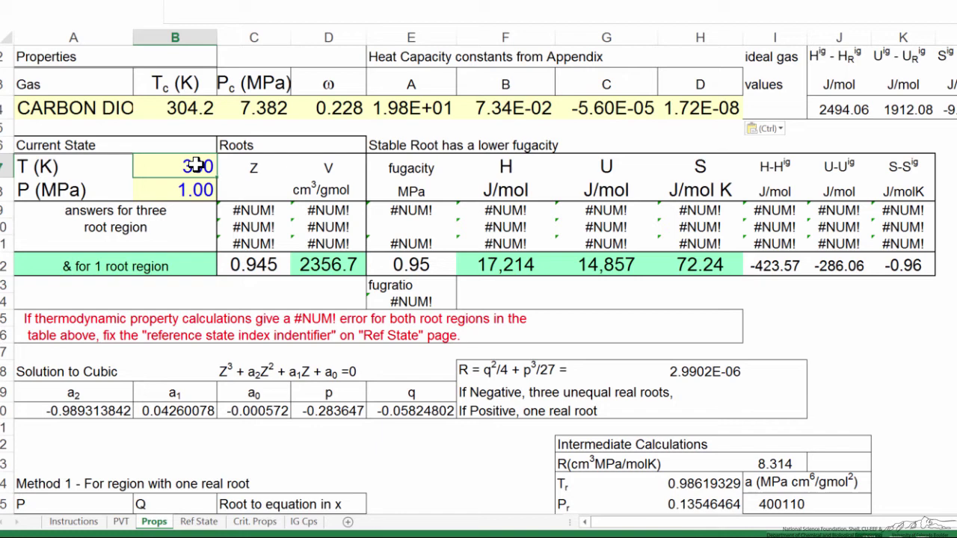
{"action": "type", "text": "448.2"}
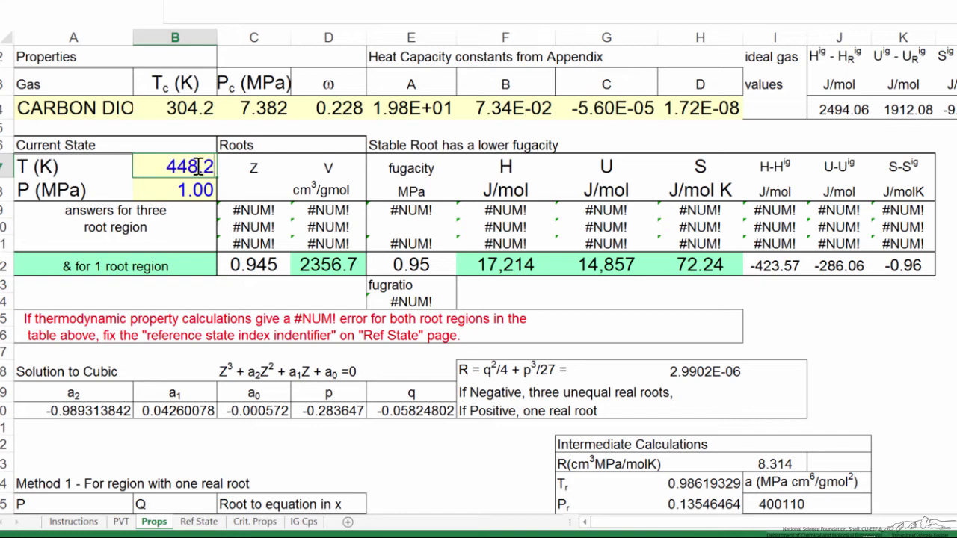
{"action": "key", "text": "Return"}
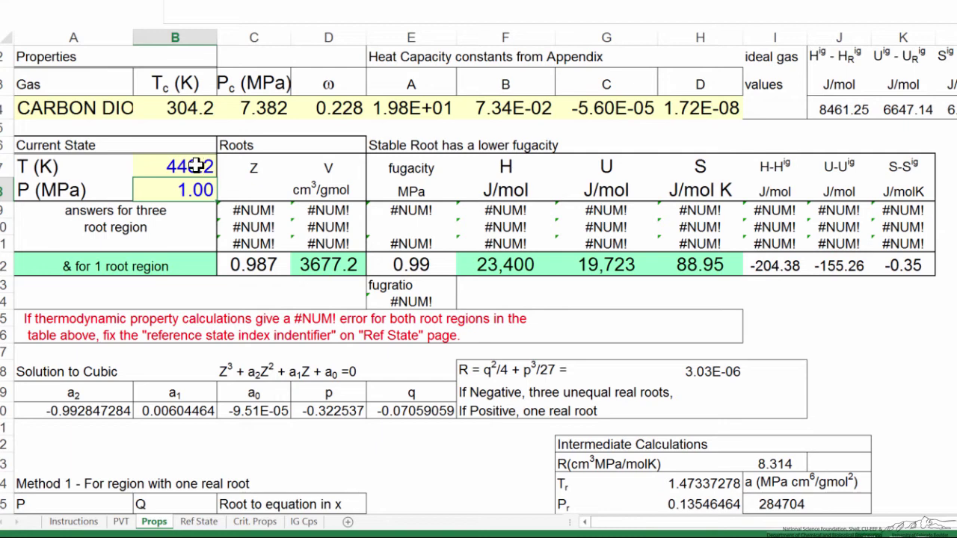
{"action": "type", "text": "2"}
{"action": "key", "text": "Return"}
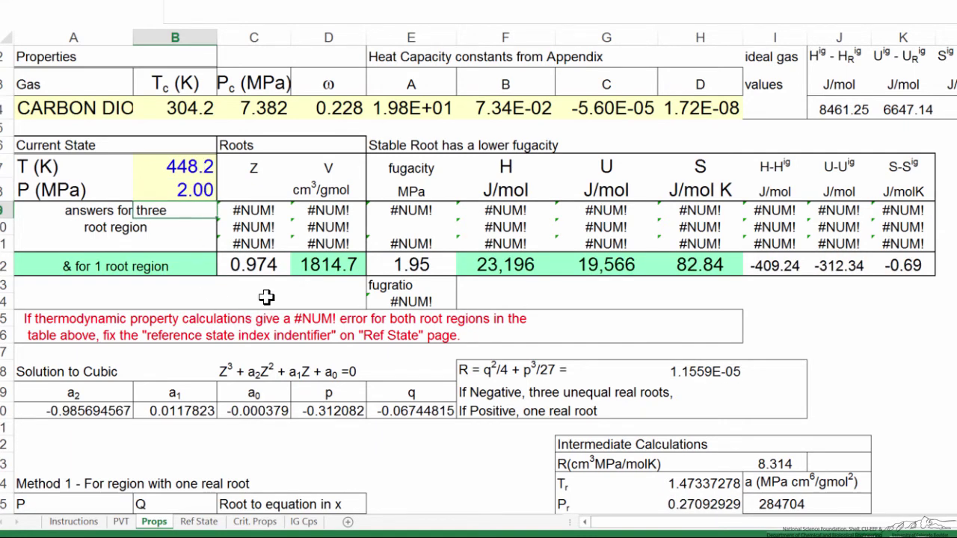
Review the molar volume, internal energy, entropy, fugacity and departure functions calculated for the one-root region.
{"action": "left_click", "coordinate": [329, 266]}
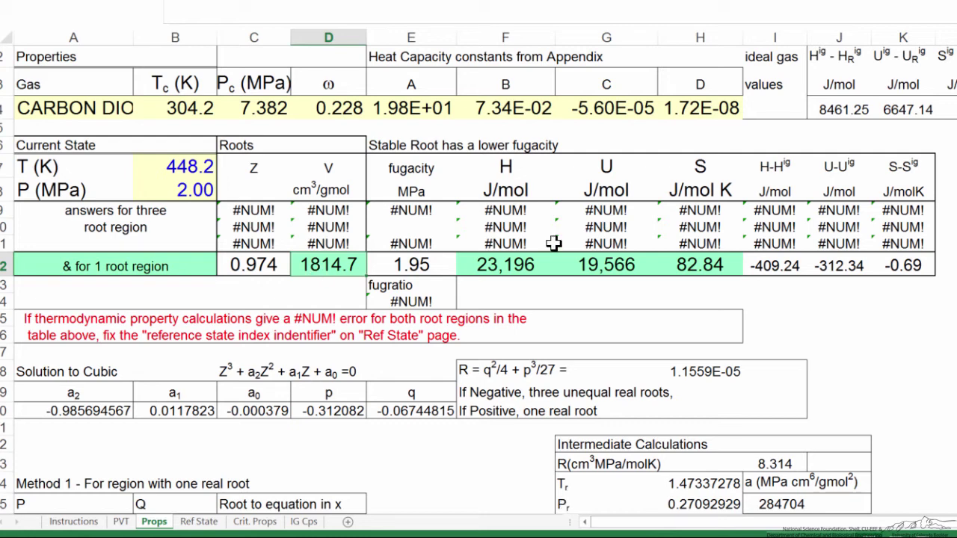
{"action": "left_click", "coordinate": [589, 266]}
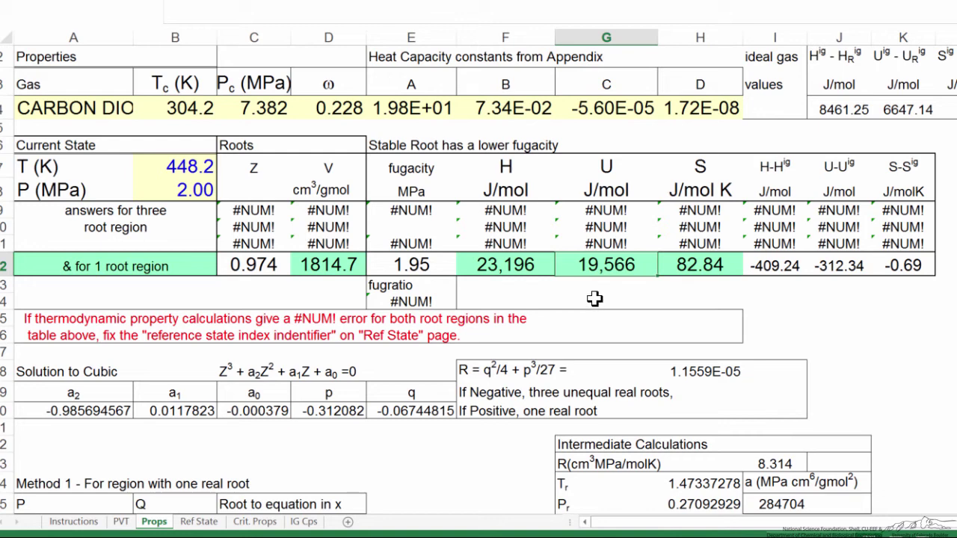
{"action": "left_click", "coordinate": [696, 270]}
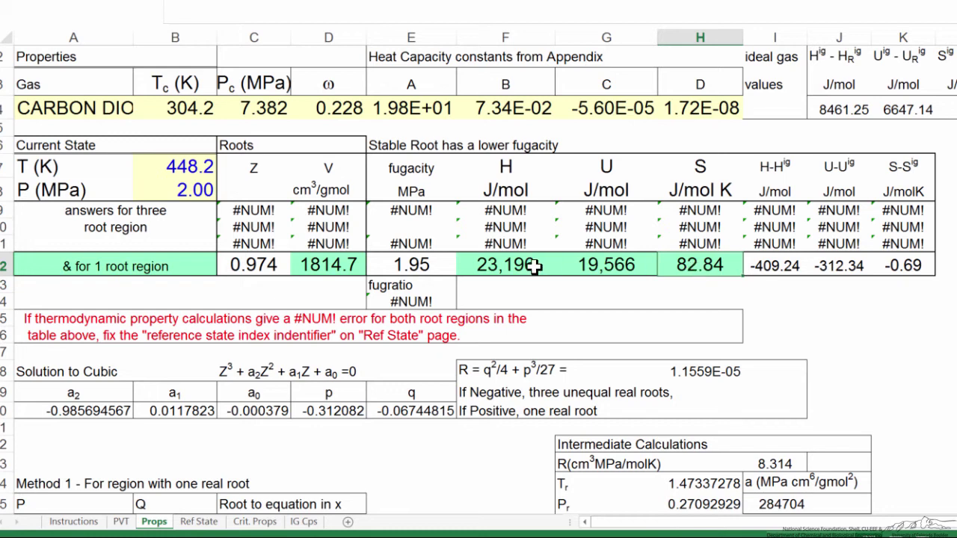
{"action": "left_click", "coordinate": [426, 267]}
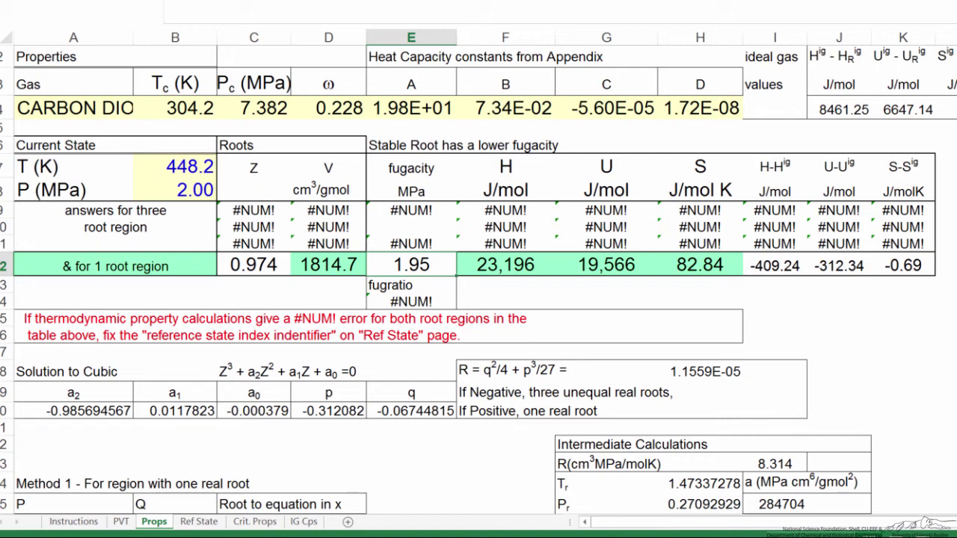
{"action": "mouse_move", "coordinate": [770, 271]}
{"action": "left_mouse_down"}
{"action": "mouse_move", "coordinate": [949, 274]}
{"action": "mouse_move", "coordinate": [785, 258]}
{"action": "mouse_move", "coordinate": [946, 253]}
{"action": "left_mouse_up"}
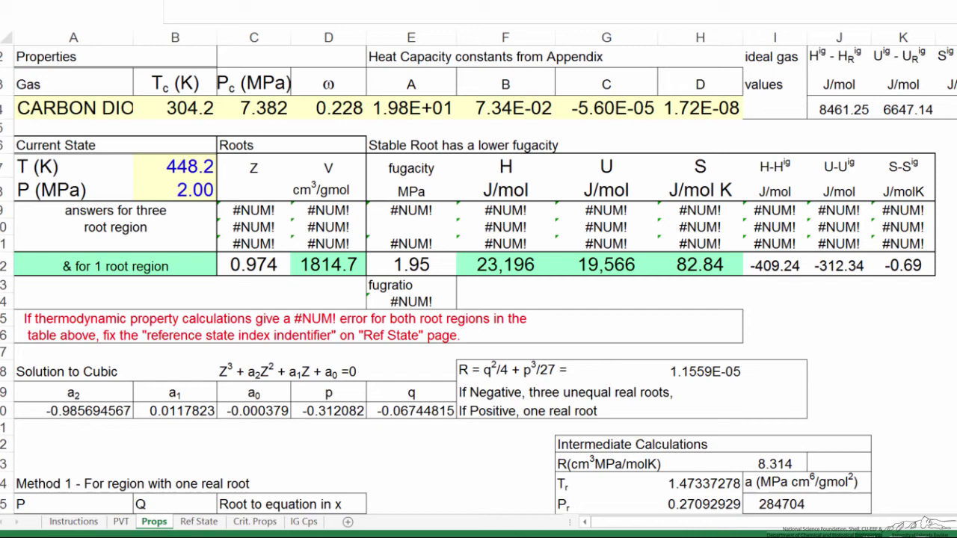
Set the current state pressure to 27.5 MPa.
{"action": "left_click", "coordinate": [175, 190]}
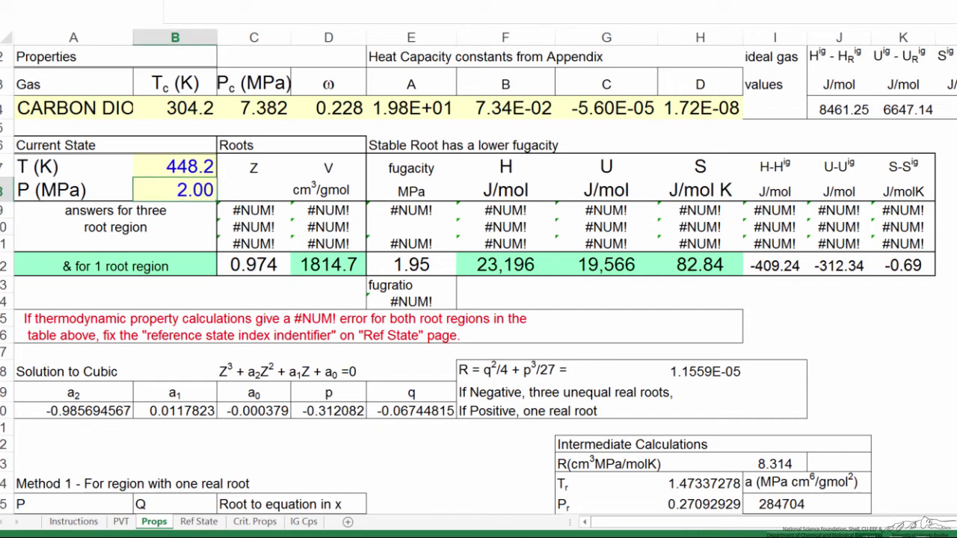
{"action": "type", "text": "27.5"}
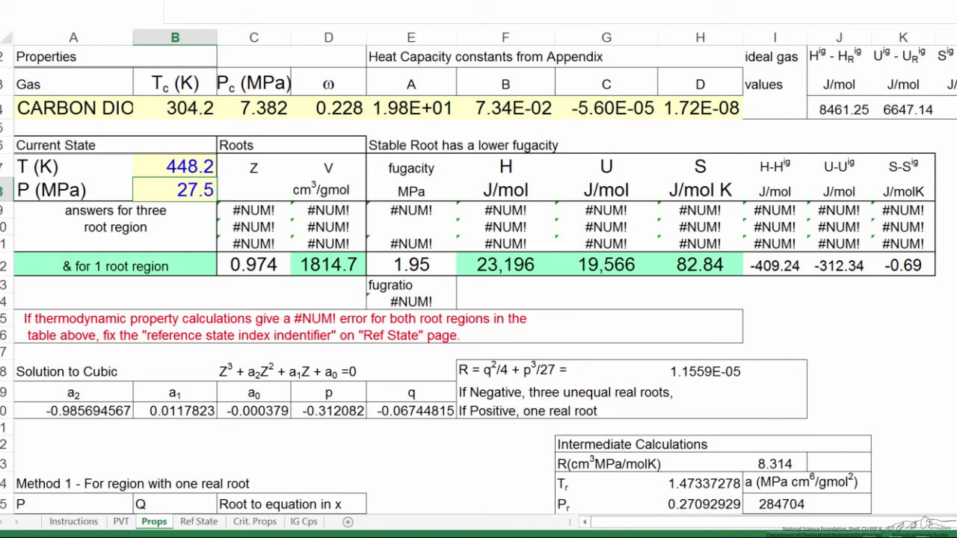
{"action": "key", "text": "Return"}
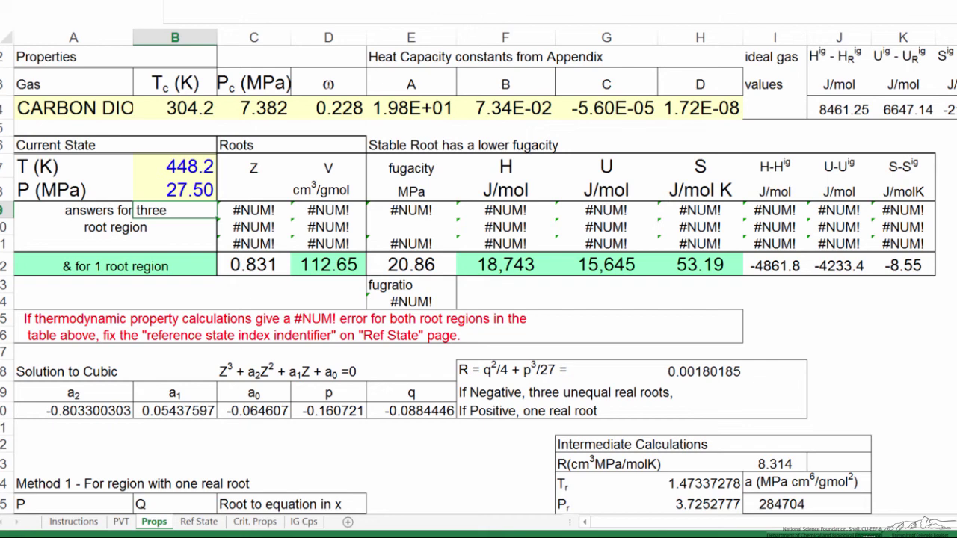
Look through the compounds listed in the critical properties table on the Crit. Props sheet.
{"action": "left_click", "coordinate": [254, 521]}
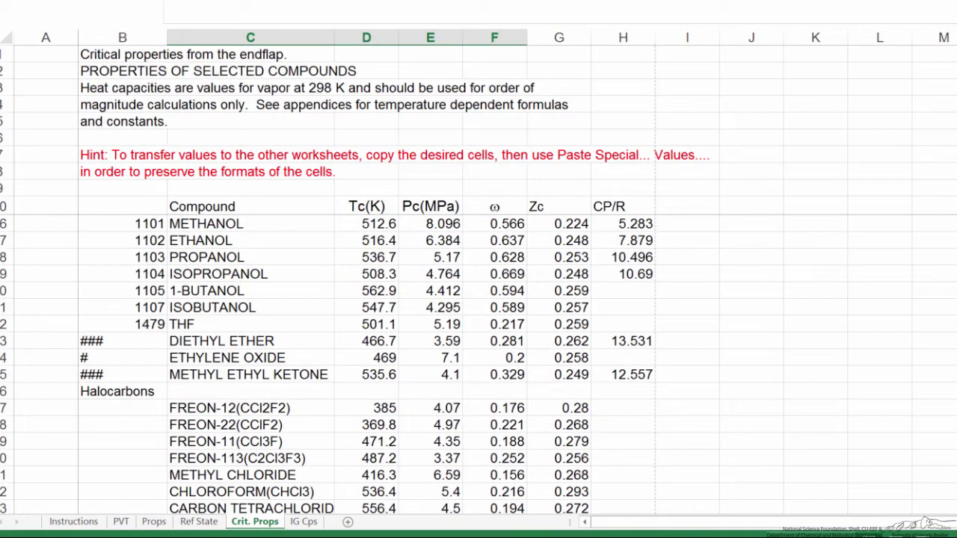
{"action": "scroll", "coordinate": [478, 359], "scroll_direction": "up", "scroll_amount": 6}
{"action": "scroll", "coordinate": [478, 359], "scroll_direction": "up", "scroll_amount": 9}
{"action": "scroll", "coordinate": [479, 359], "scroll_direction": "down", "scroll_amount": 8}
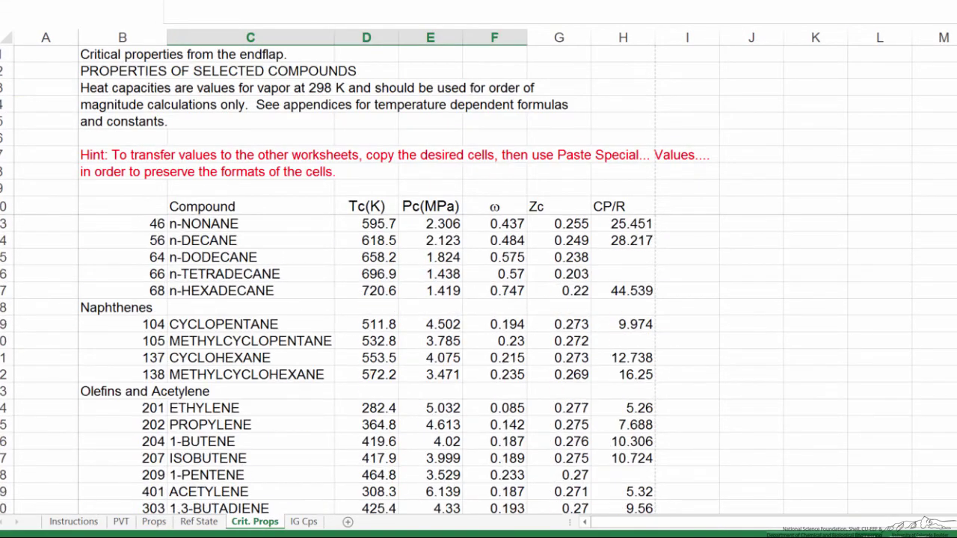
{"action": "scroll", "coordinate": [329, 367], "scroll_direction": "down", "scroll_amount": 20}
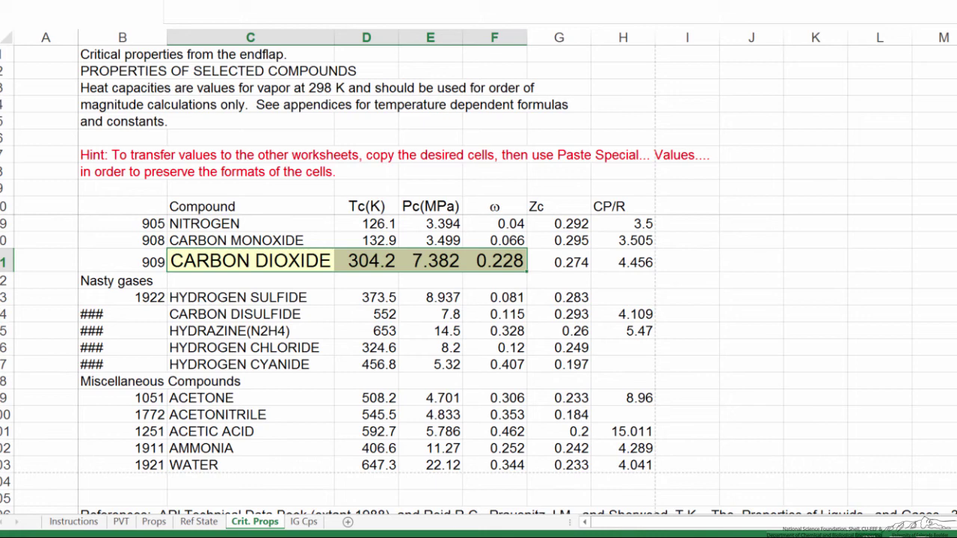
{"action": "scroll", "coordinate": [478, 359], "scroll_direction": "down", "scroll_amount": 2}
{"action": "scroll", "coordinate": [478, 359], "scroll_direction": "up", "scroll_amount": 2}
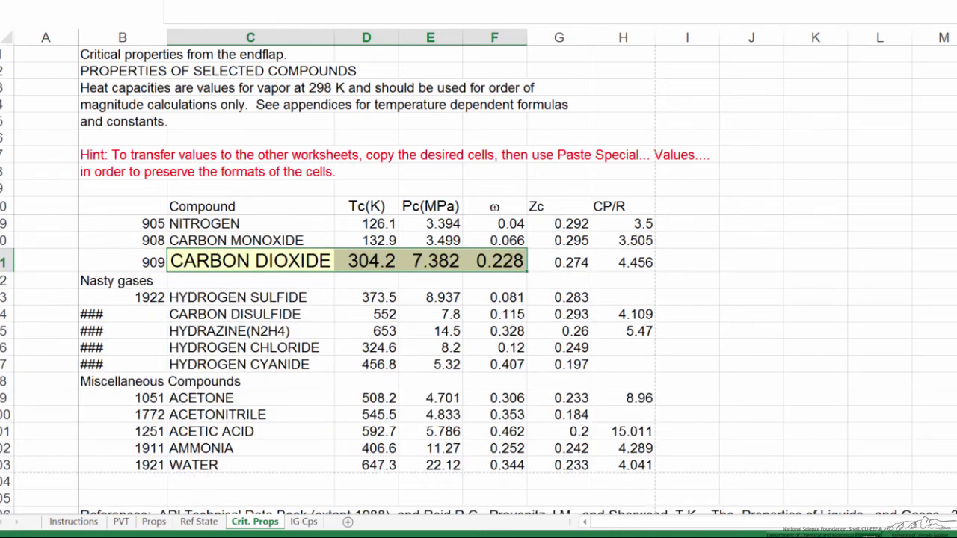